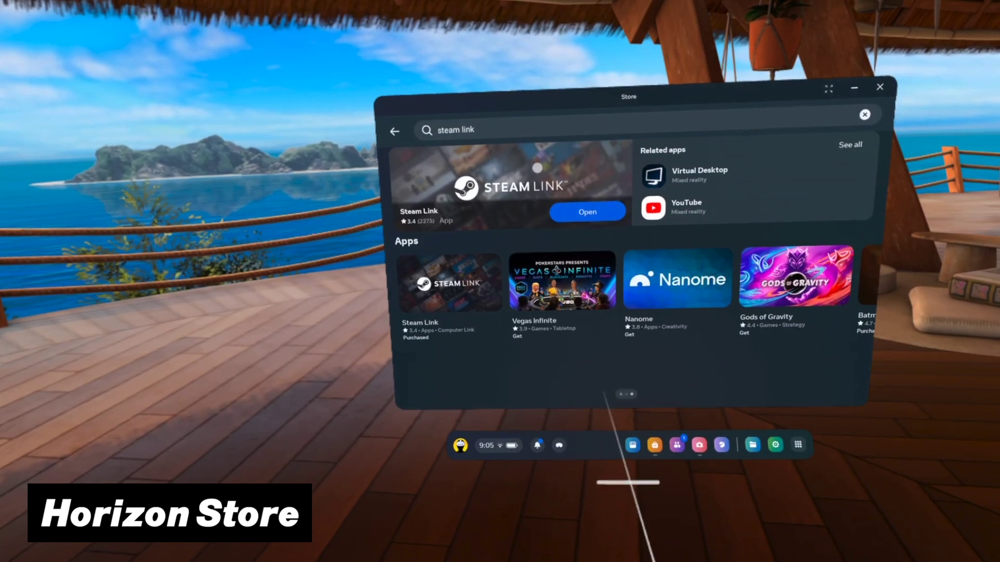
# Step: Open the Steam Link app's page in the store and look through its description
pyautogui.click(552, 128)
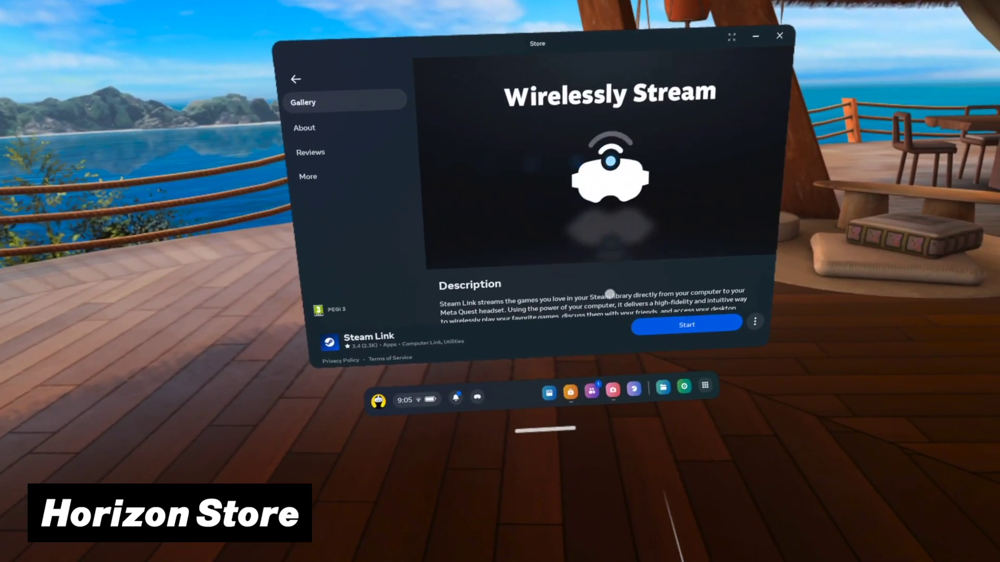
pyautogui.scroll(-5, 577, 296)
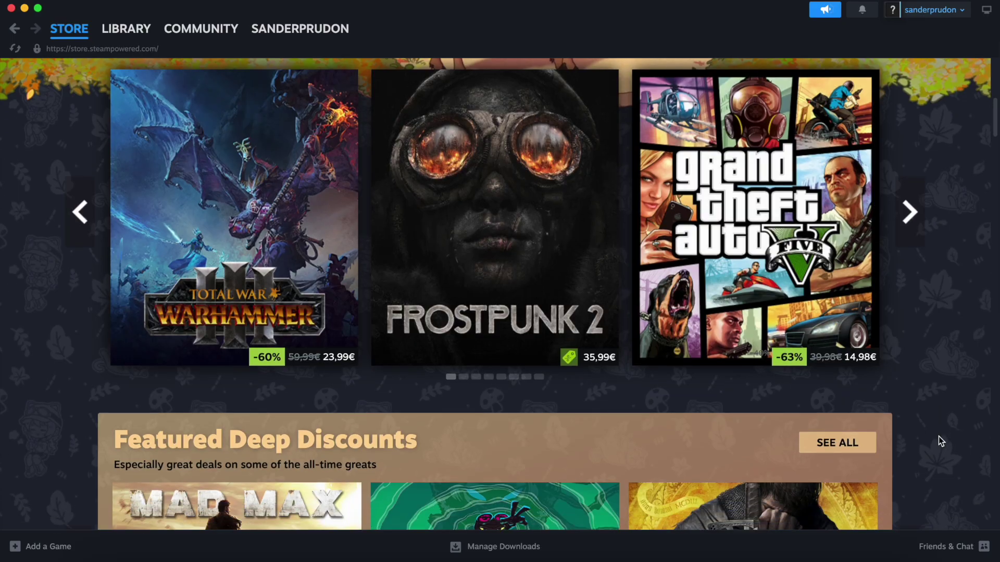
# Step: Switch to the Steam store and browse its featured discounts and the Top Sellers chart for France
pyautogui.scroll(-4, 939, 436)
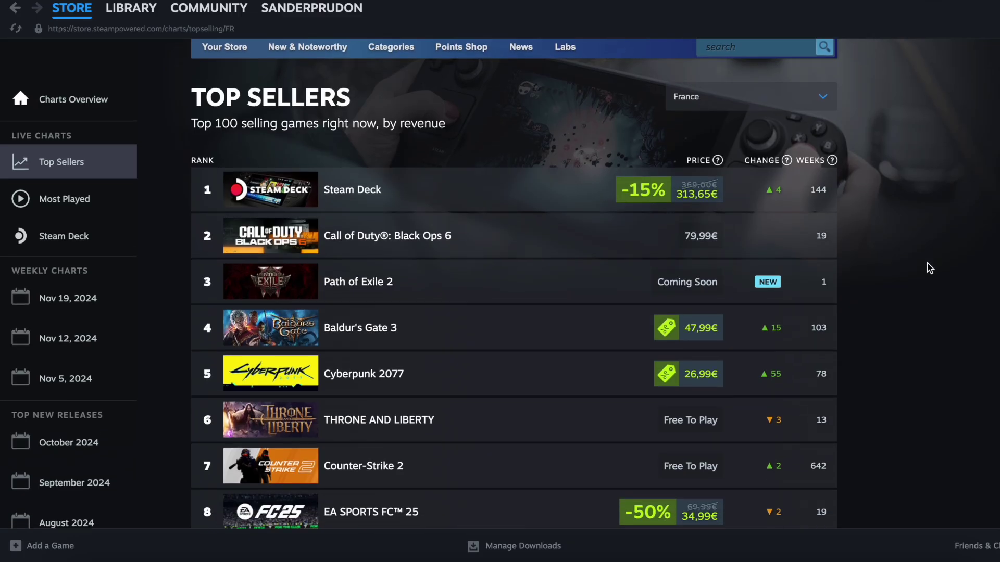
pyautogui.scroll(-3, 927, 268)
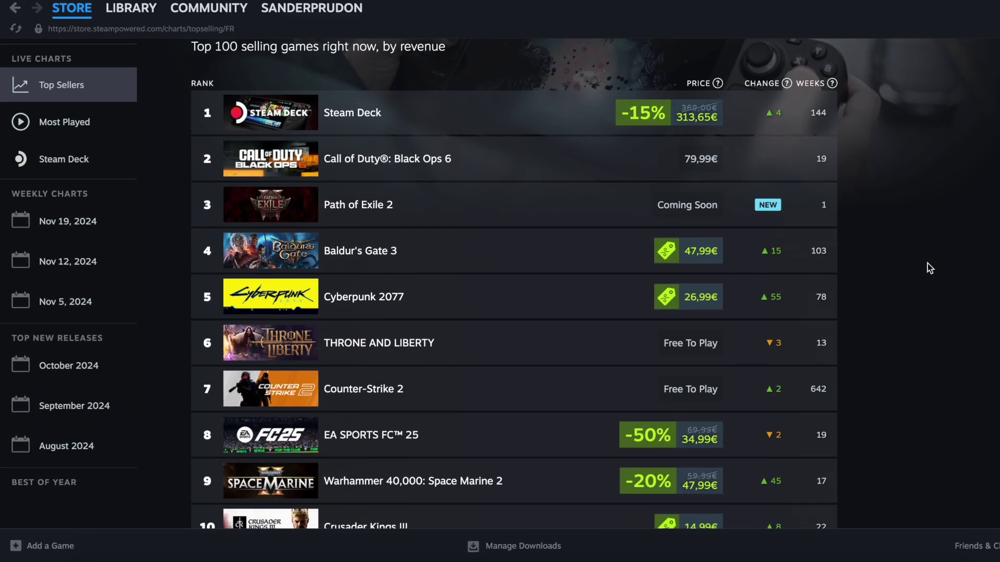
pyautogui.scroll(-2, 930, 268)
pyautogui.scroll(-3, 929, 267)
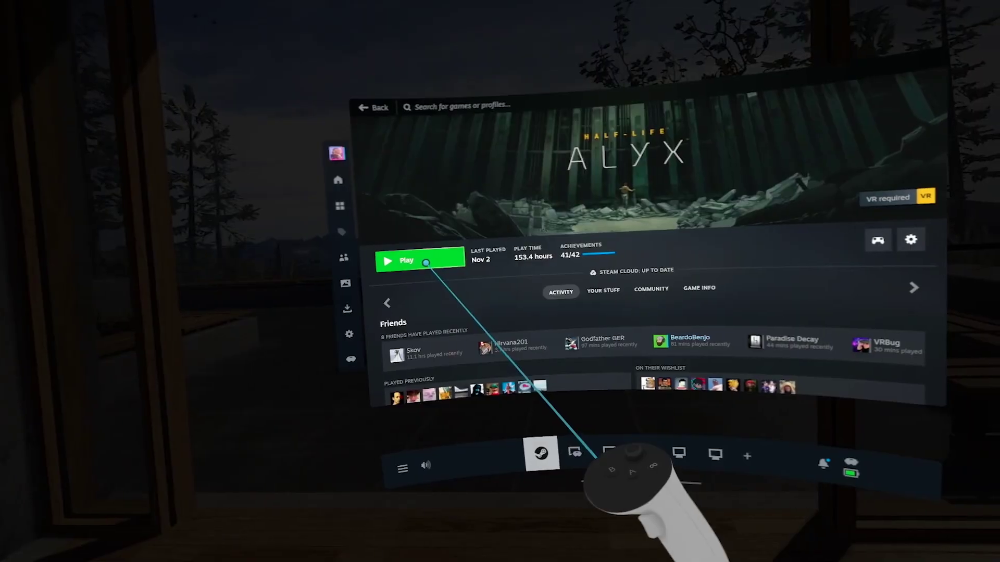
# Step: Launch Half-Life: Alyx from its library page in the headset's Steam interface
pyautogui.click(424, 262)
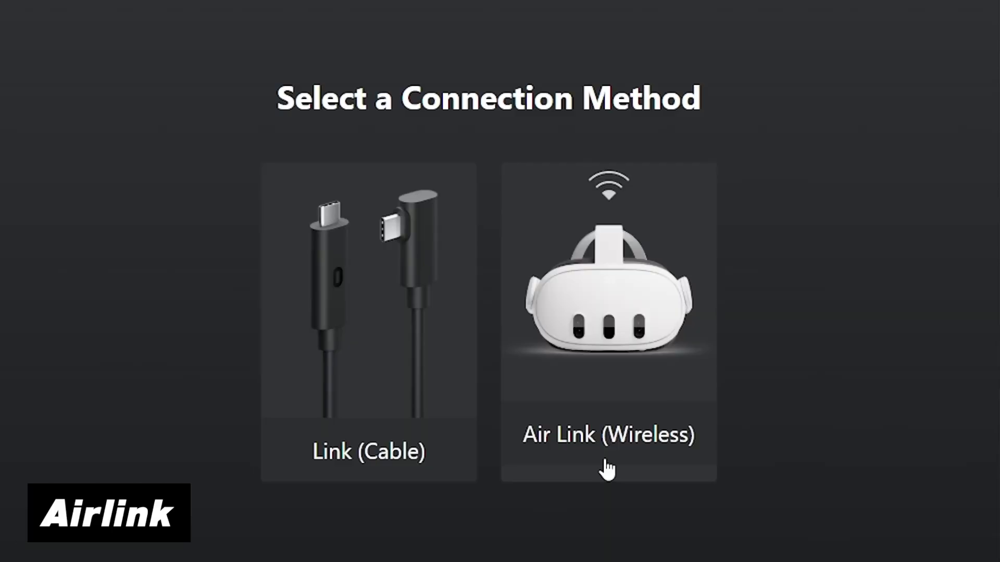
# Step: Choose Air Link (Wireless) as the headset's connection method in the Meta Quest Link app on the PC
pyautogui.click(606, 464)
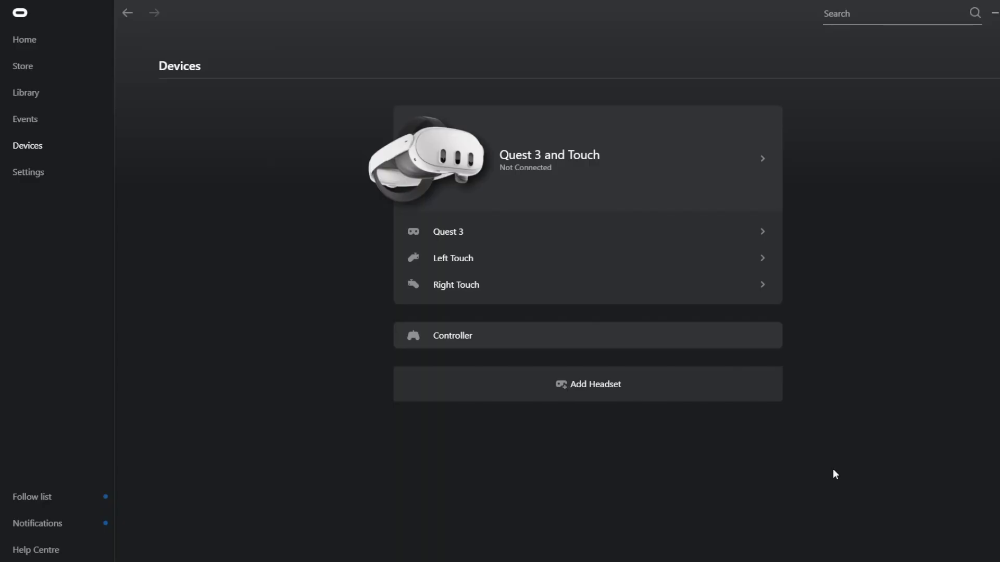
pyautogui.click(553, 337)
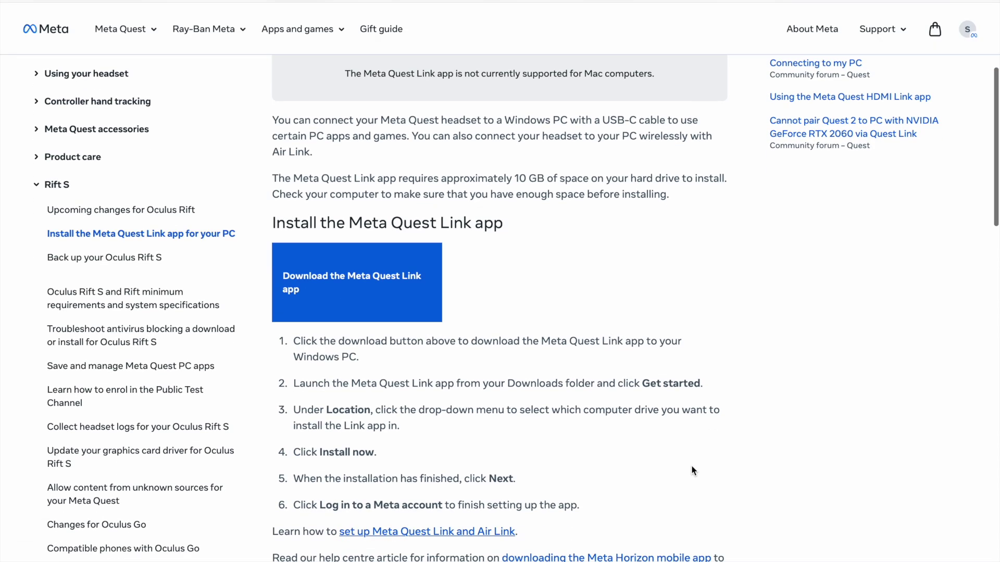
# Step: Read Meta's Quest Link installation instructions, the Meta Quest 3 setup page and the minimum PC requirements
pyautogui.scroll(-1, 692, 469)
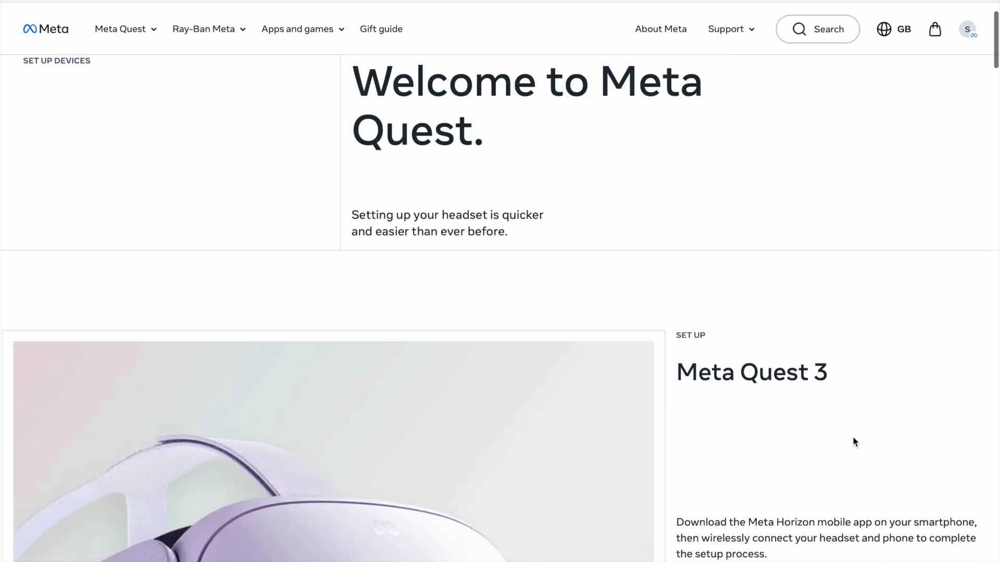
pyautogui.scroll(-6, 855, 440)
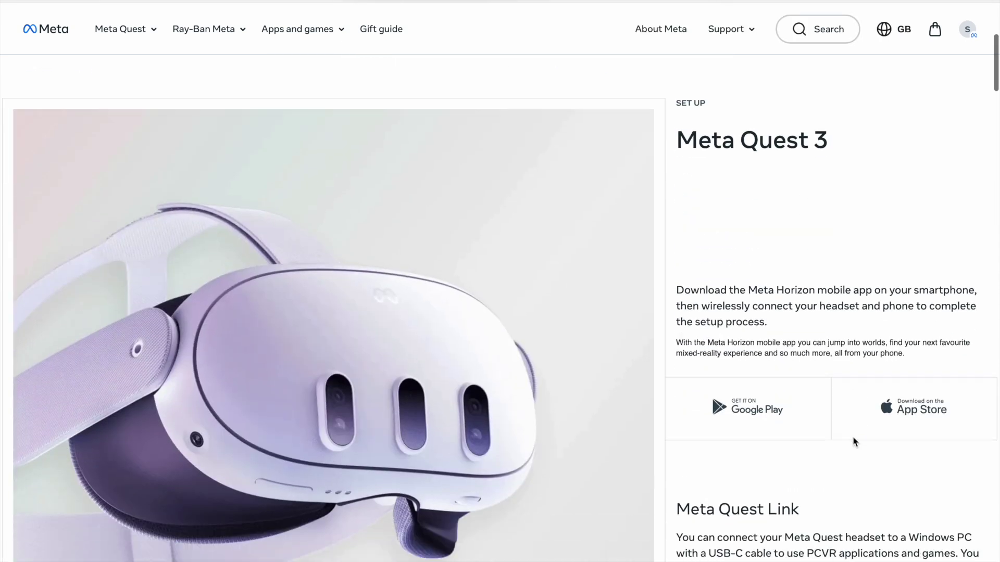
pyautogui.scroll(-2, 854, 441)
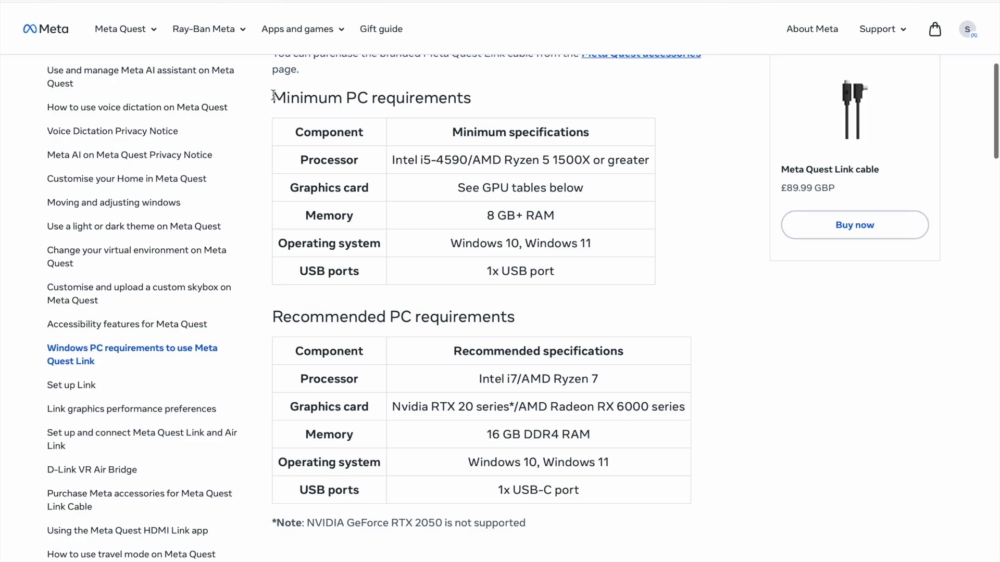
pyautogui.moveTo(273, 95); pyautogui.dragTo(402, 87)
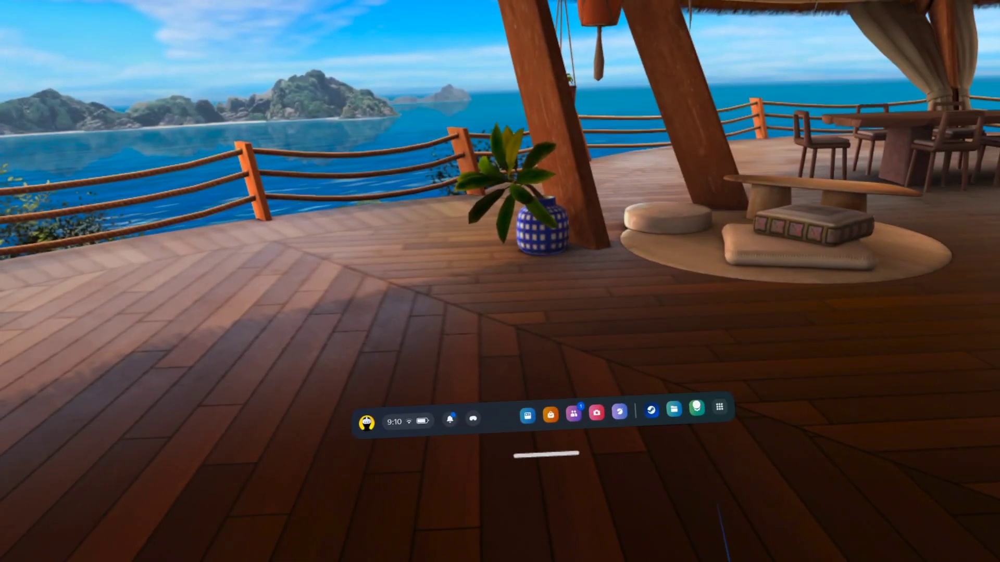
# Step: Enable Quest Link in the headset's System settings and pair with an available PC over Air Link
pyautogui.click(703, 412)
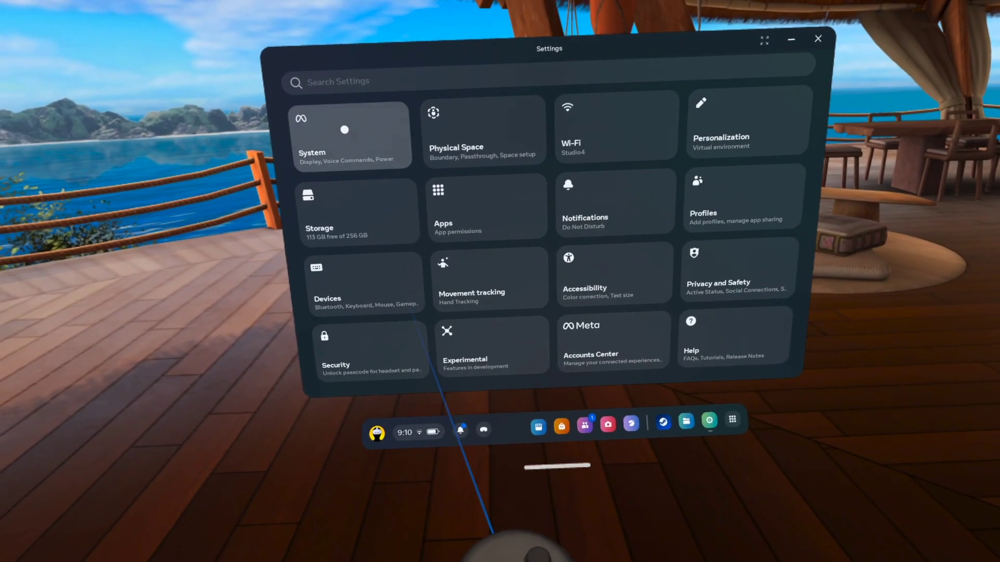
pyautogui.click(341, 138)
pyautogui.click(386, 276)
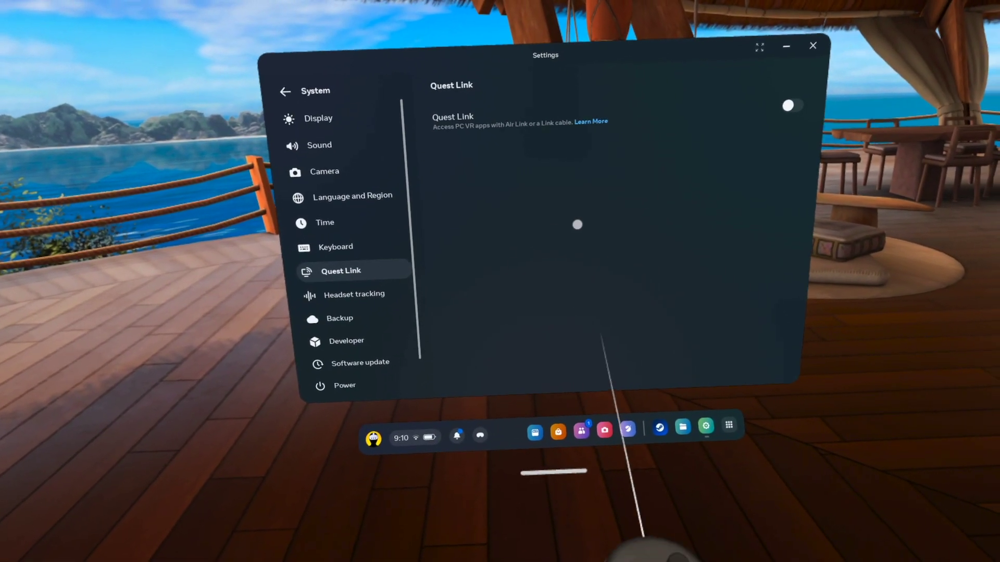
pyautogui.click(801, 104)
pyautogui.click(756, 140)
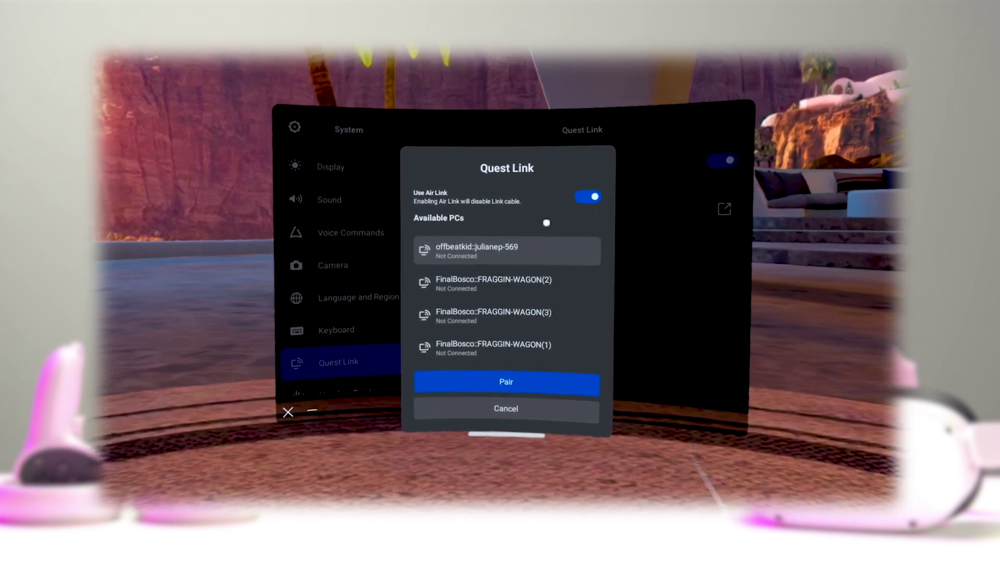
pyautogui.click(510, 386)
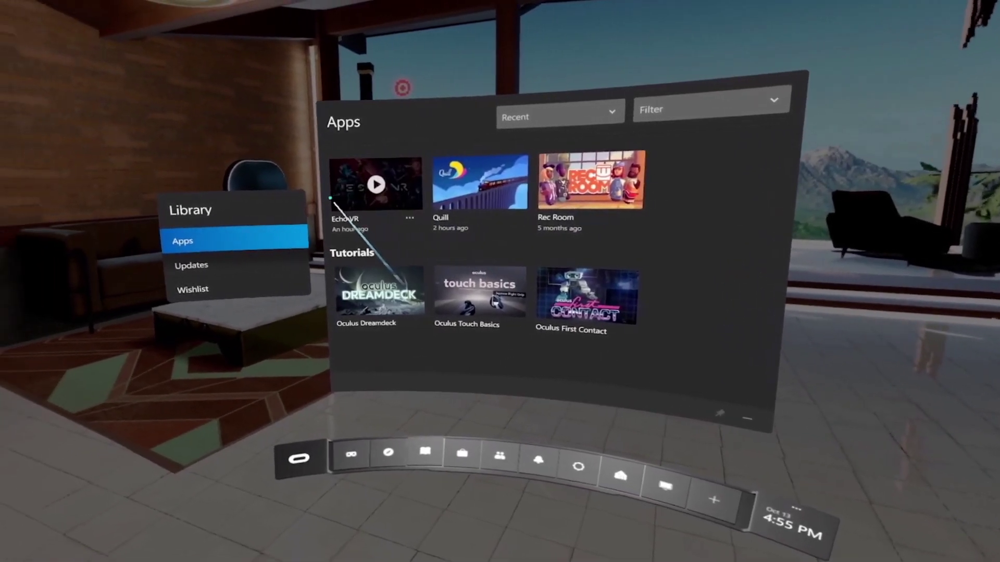
# Step: Look through the PC VR app library in the headset and open the desktop library's Wishlist
pyautogui.click(332, 261)
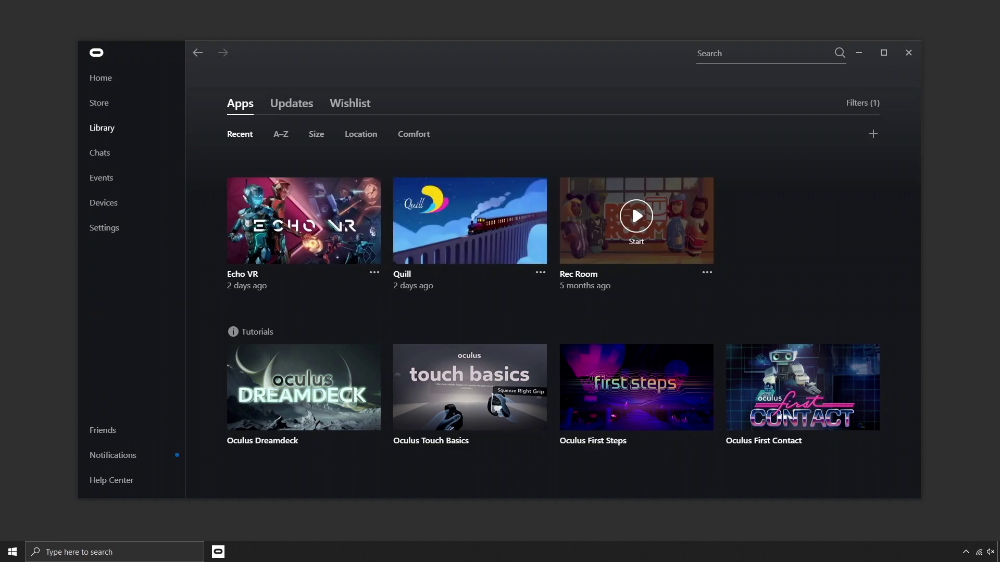
pyautogui.click(350, 103)
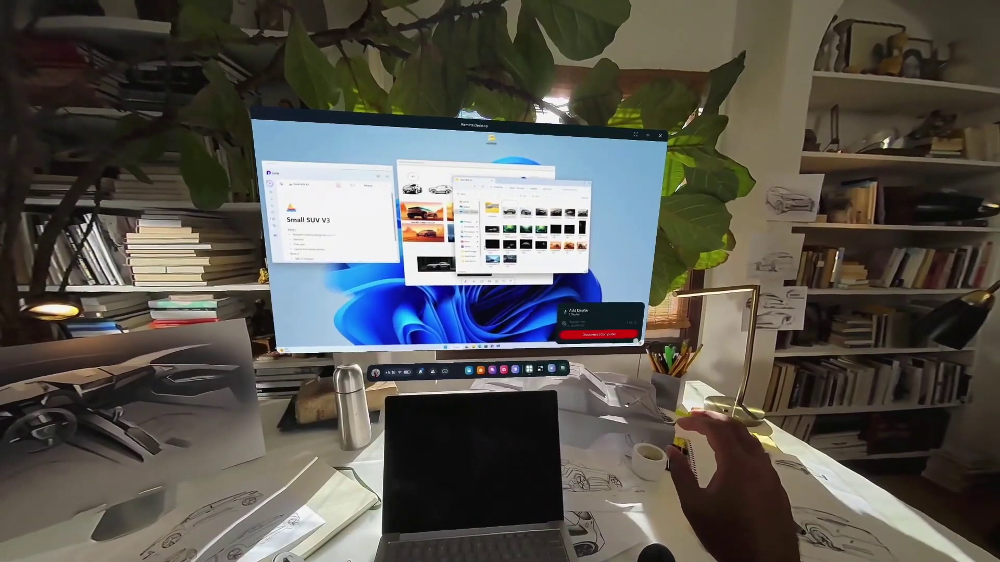
# Step: Add a display to the Remote Desktop session in the headset
pyautogui.click(610, 312)
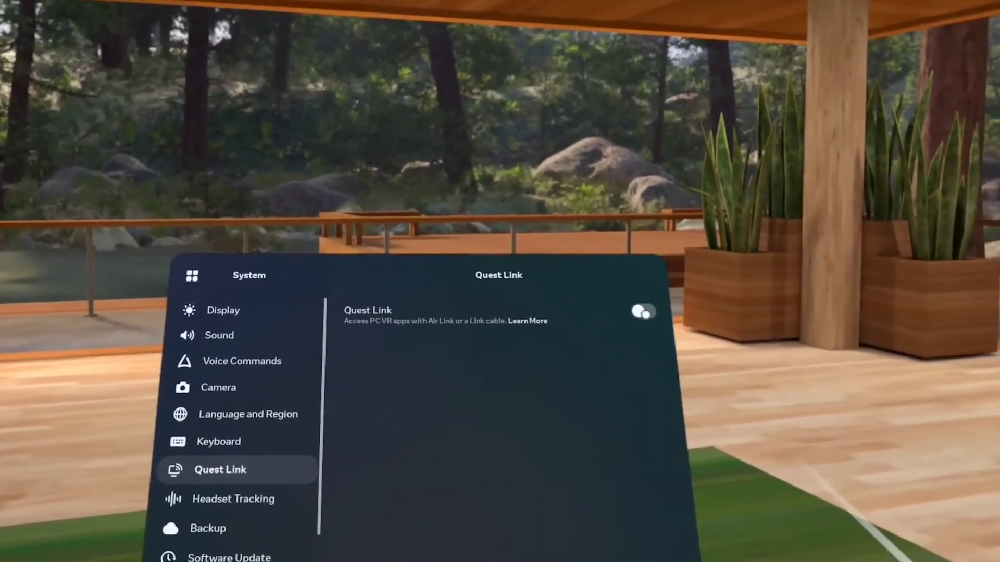
# Step: Turn on the Quest Link option in the headset's System settings
pyautogui.click(657, 353)
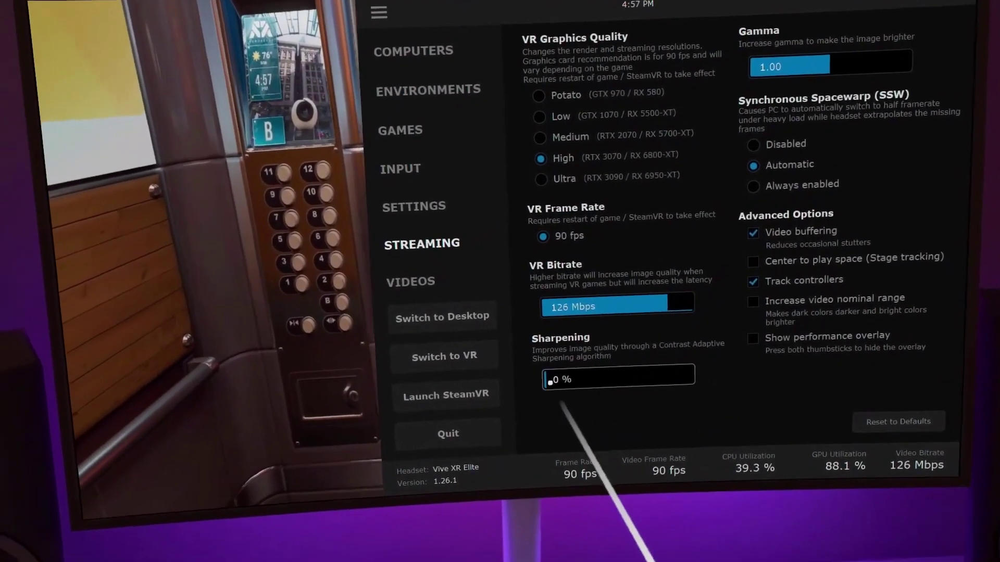
# Step: Raise the Sharpening level in Virtual Desktop's streaming settings and set the Video Frame Rate to High
pyautogui.moveTo(521, 401); pyautogui.dragTo(633, 398)
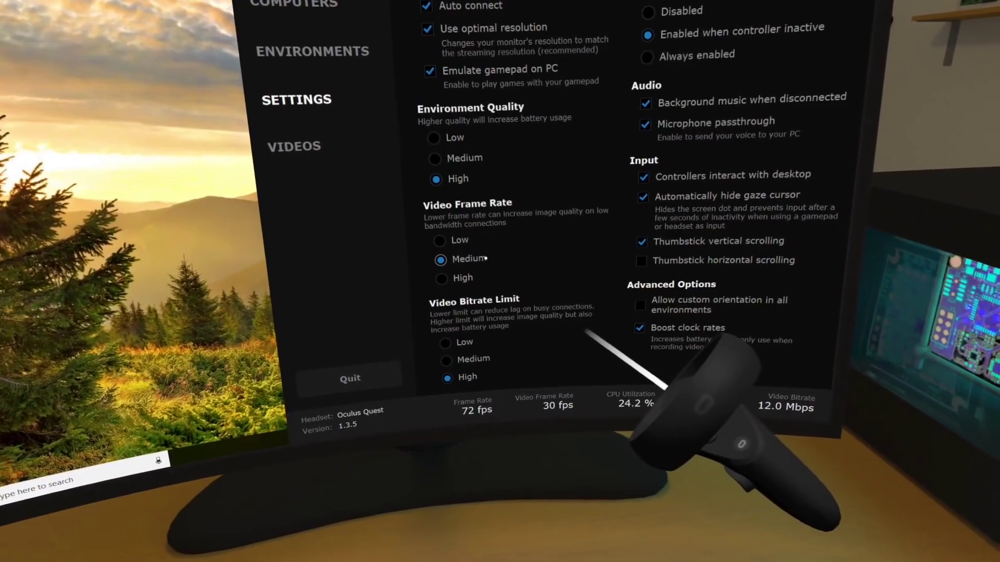
pyautogui.click(442, 254)
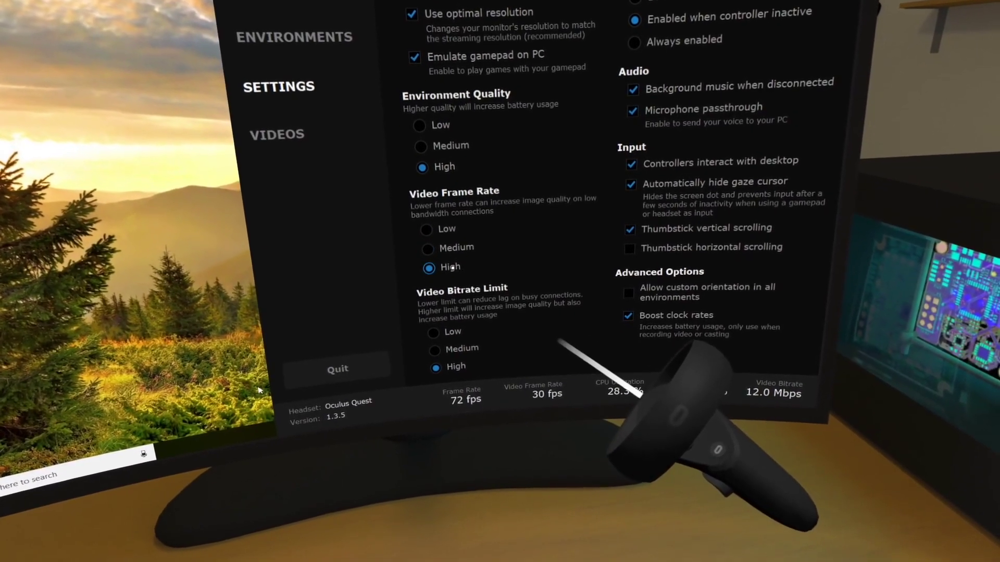
pyautogui.click(452, 269)
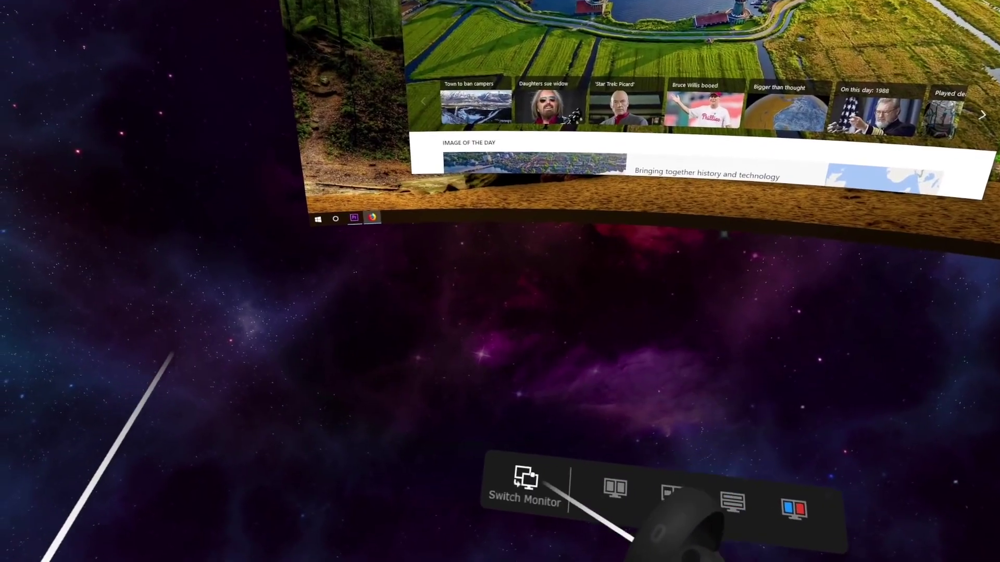
# Step: Switch the virtual desktop view to another monitor
pyautogui.click(526, 481)
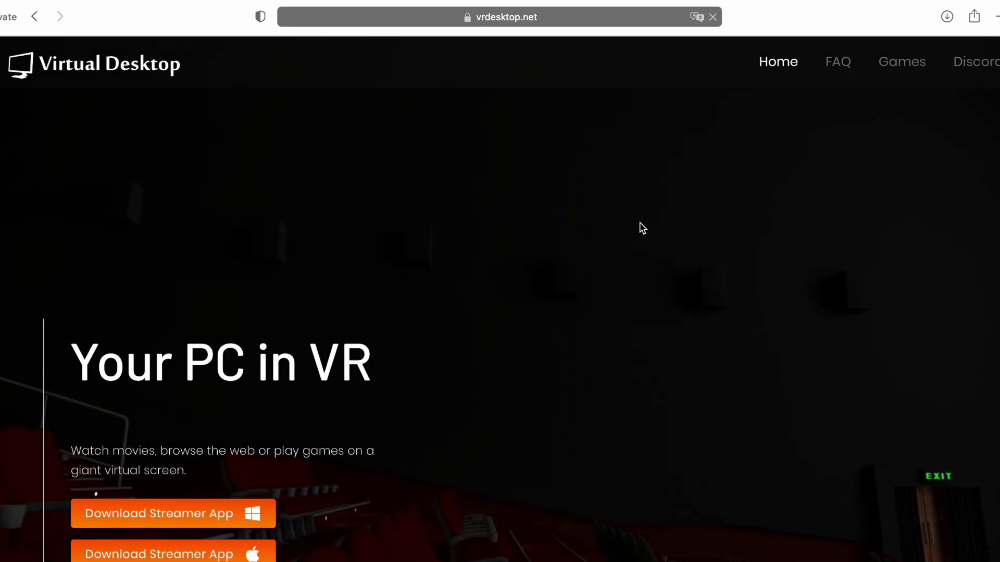
# Step: Find the Streamer app on the Virtual Desktop website, install Virtual Desktop Streamer on the PC and launch it
pyautogui.scroll(-2, 642, 228)
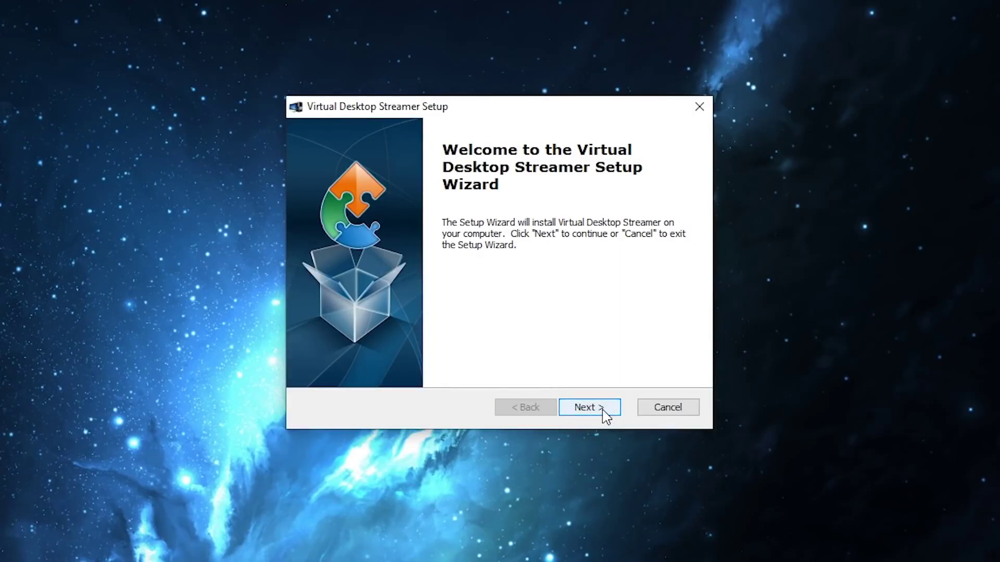
pyautogui.click(599, 408)
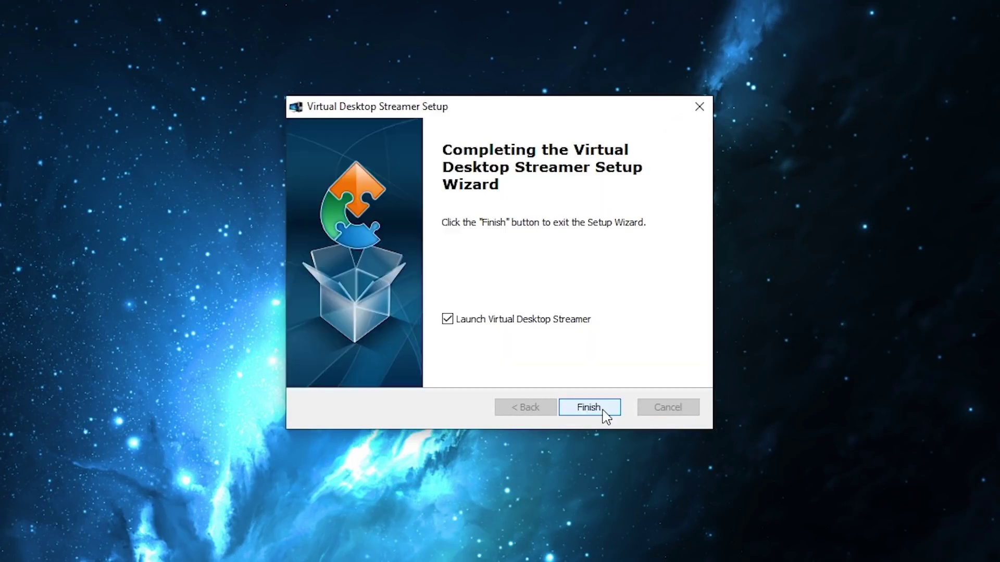
pyautogui.click(601, 408)
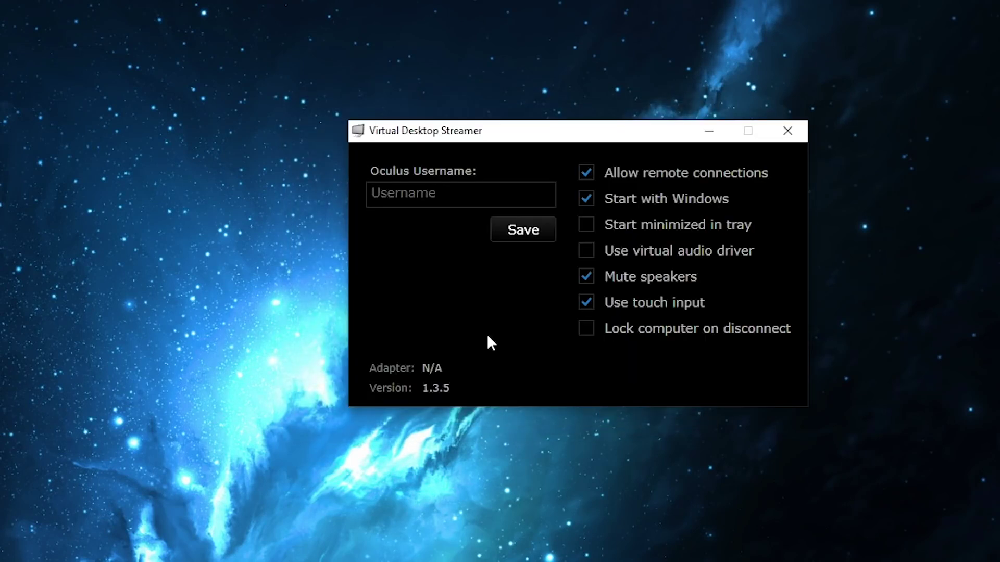